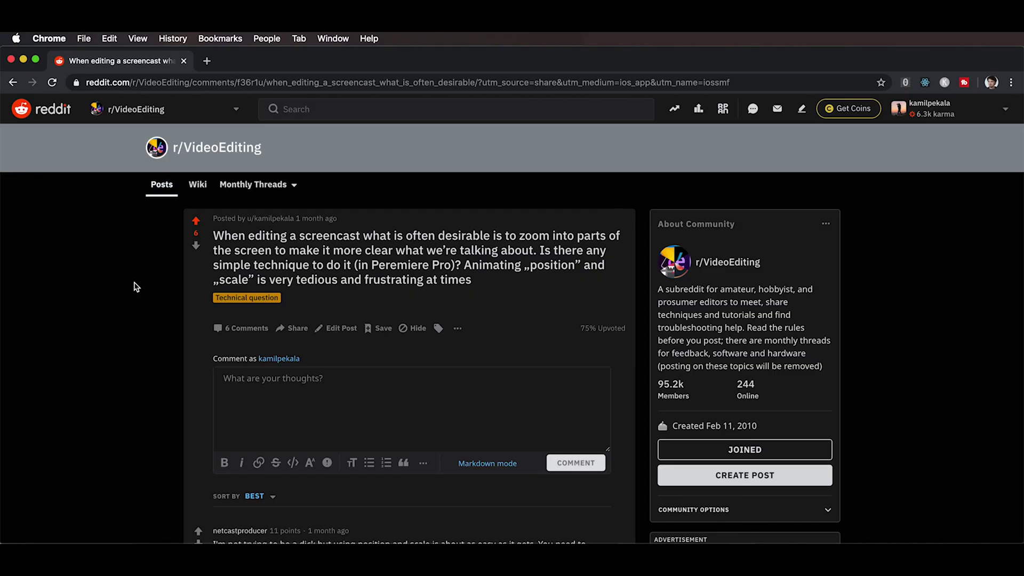
- Scroll the Reddit post down and highlight the first comment's opening sentence
scroll(136, 288, "down", 3)
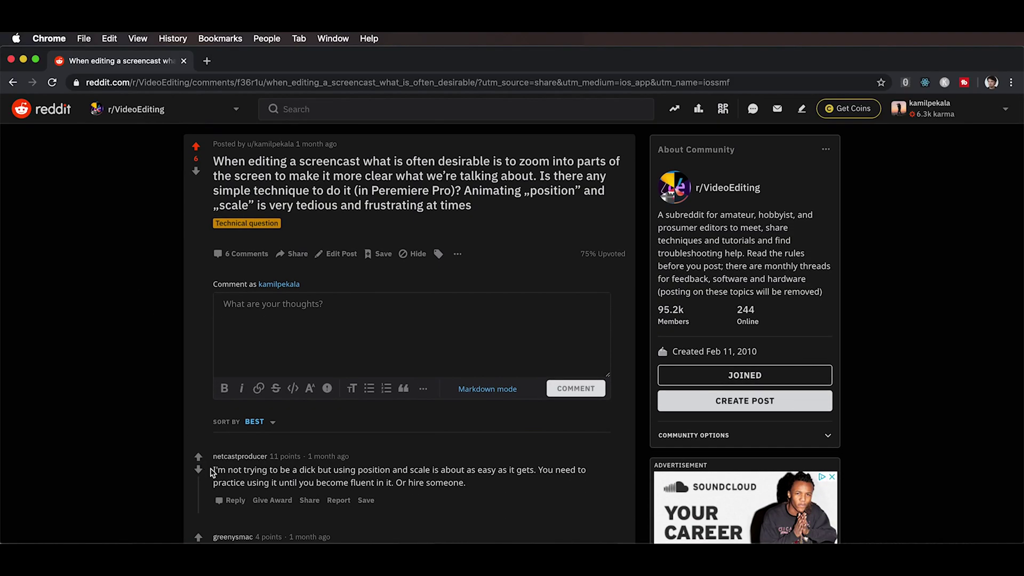
left_click_drag(212, 472, 318, 470)
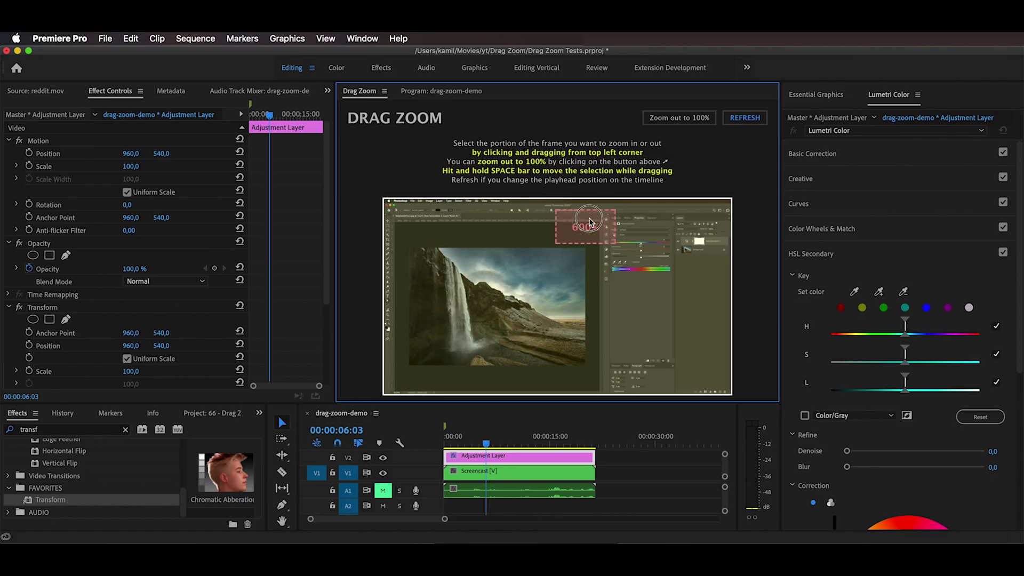
- Drag a selection over the upper-right area of the frame preview in Drag Zoom
left_click_drag(718, 301, 719, 302)
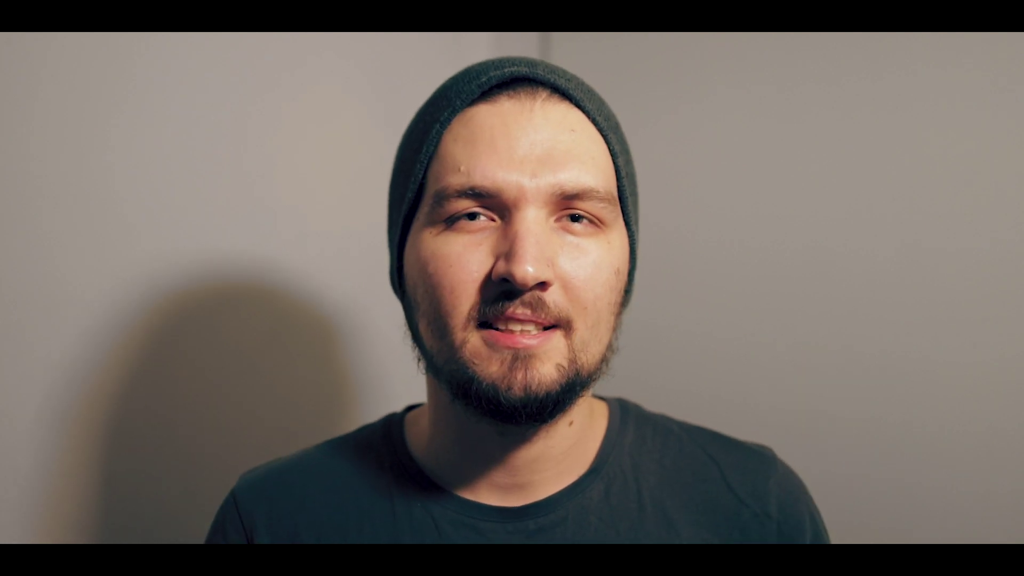
left_click(457, 441)
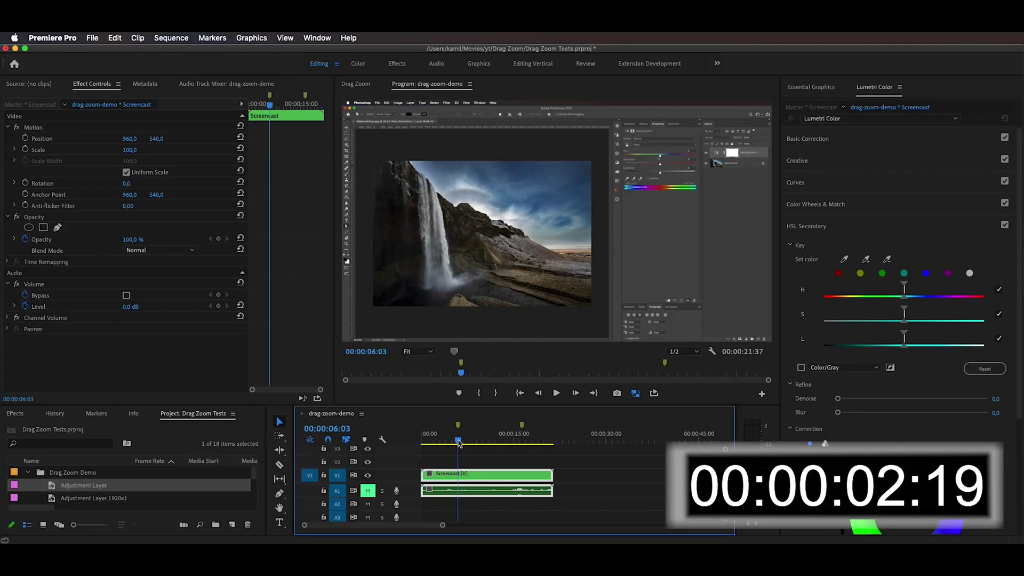
- Apply Transform to the screencast clip and keyframe Position and Scale to zoom in
type("transform")
left_click_drag(44, 508, 486, 474)
left_click(41, 253)
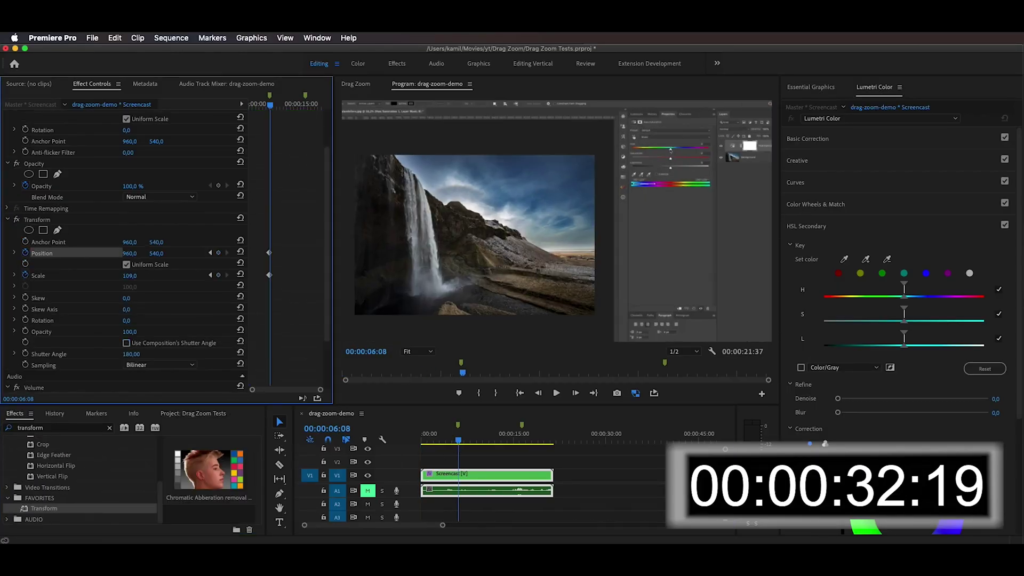
left_click_drag(458, 441, 460, 442)
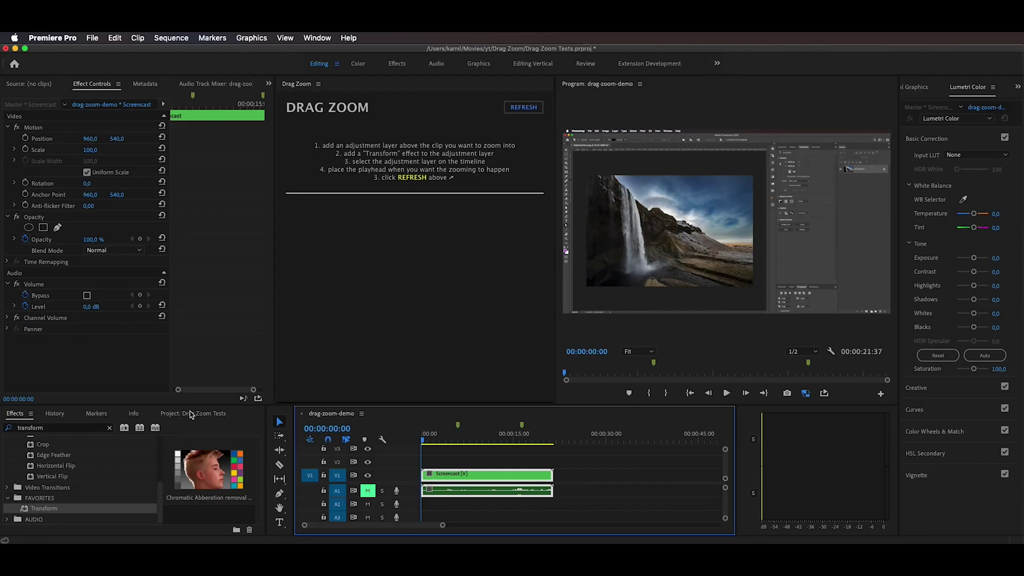
- Place an Adjustment Layer on V2 and stretch it to the screencast's full length
left_click(192, 415)
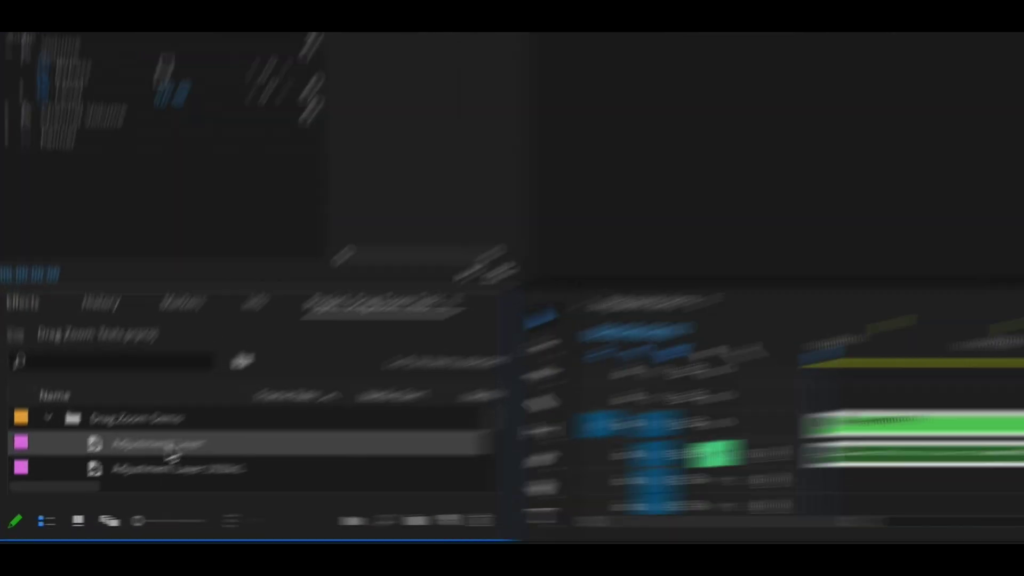
left_click(192, 488)
left_click_drag(880, 389, 1023, 389)
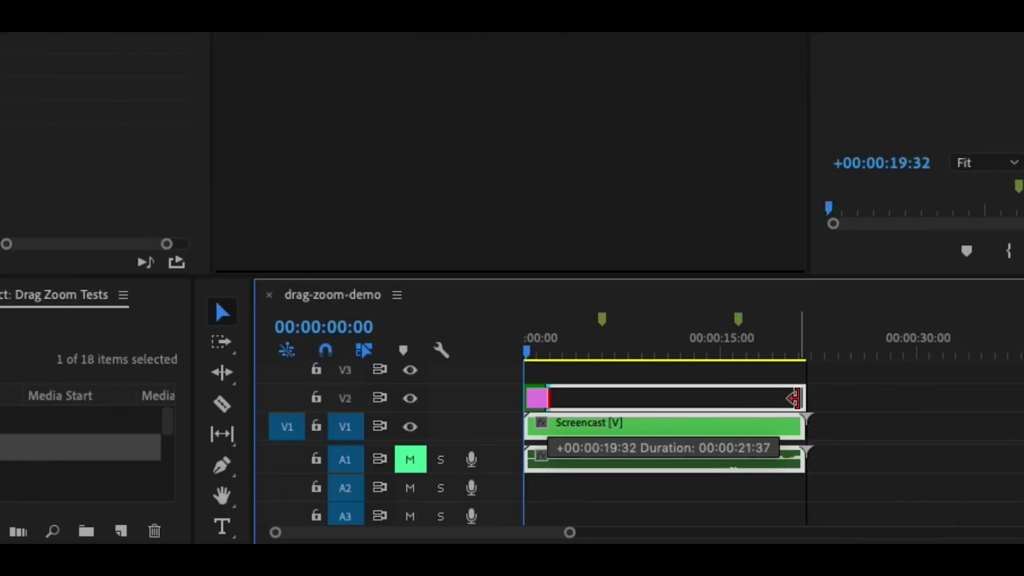
left_click_drag(793, 399, 794, 398)
- Apply the Transform effect from the effects list to the adjustment layer
left_click(0, 294)
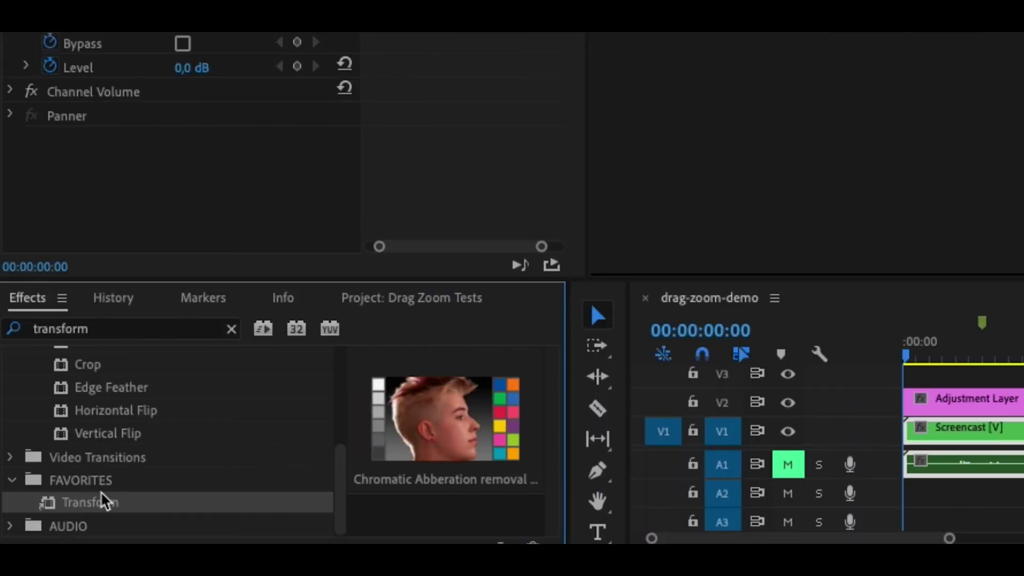
left_click_drag(100, 515, 827, 348)
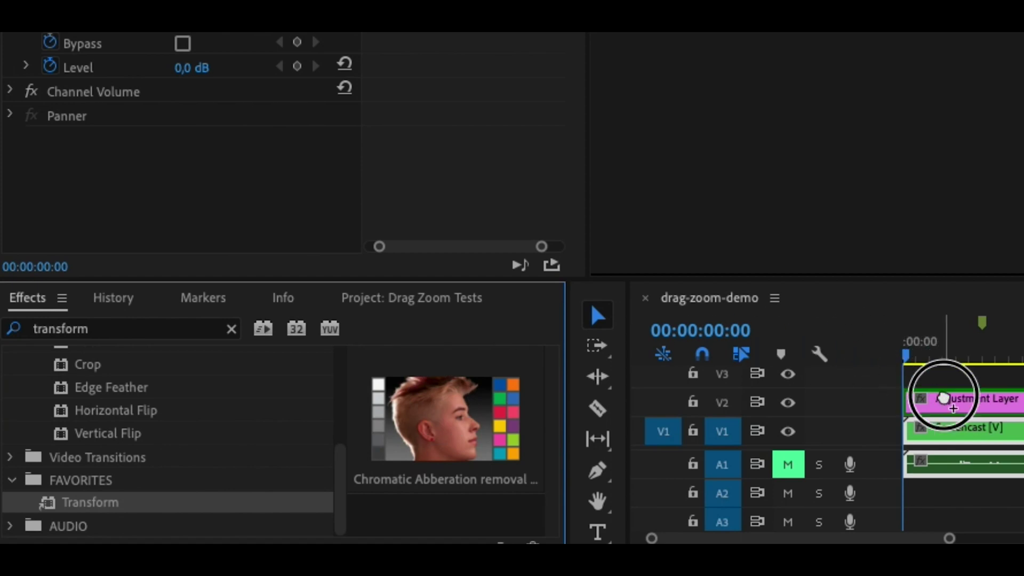
left_click_drag(943, 398, 943, 397)
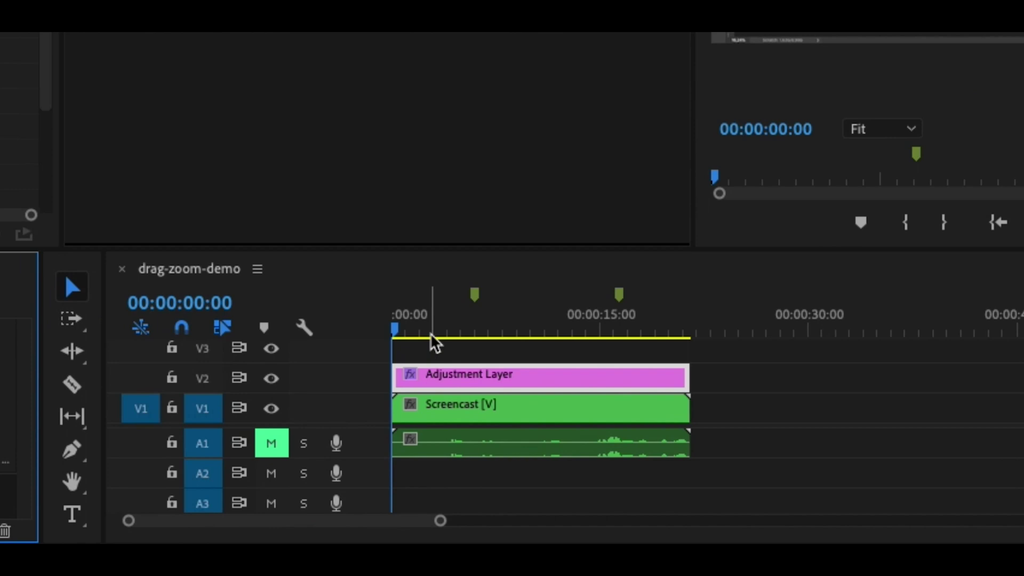
- Load the frame at the zoom's start into Drag Zoom and outline a zoom region
left_click_drag(433, 328, 472, 332)
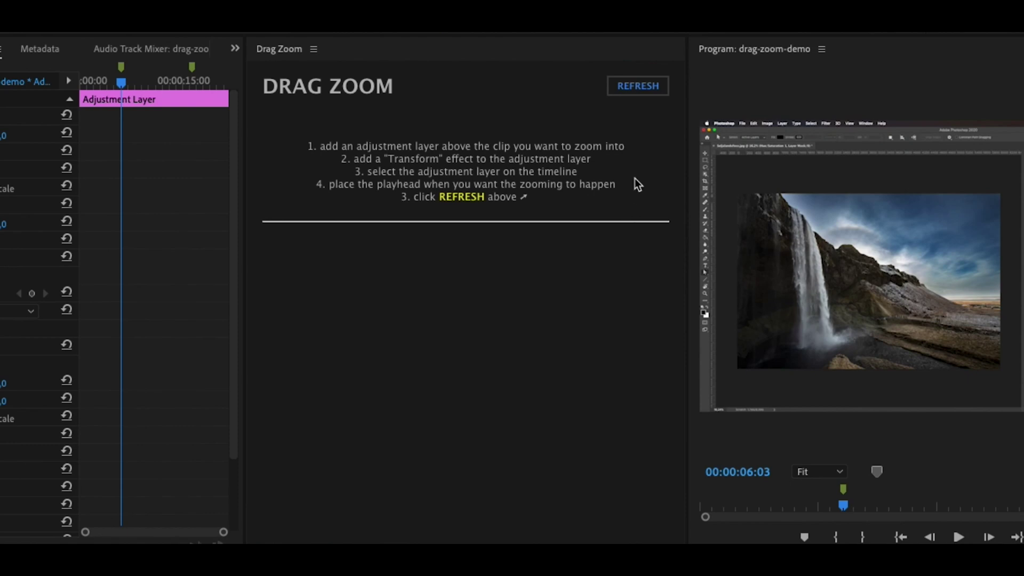
left_click(644, 86)
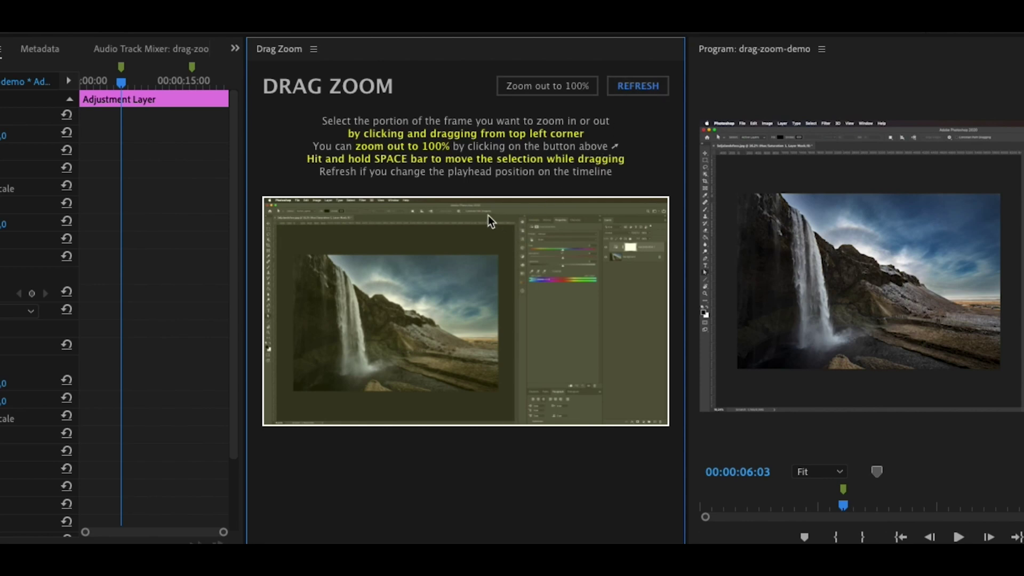
left_click_drag(478, 211, 521, 234)
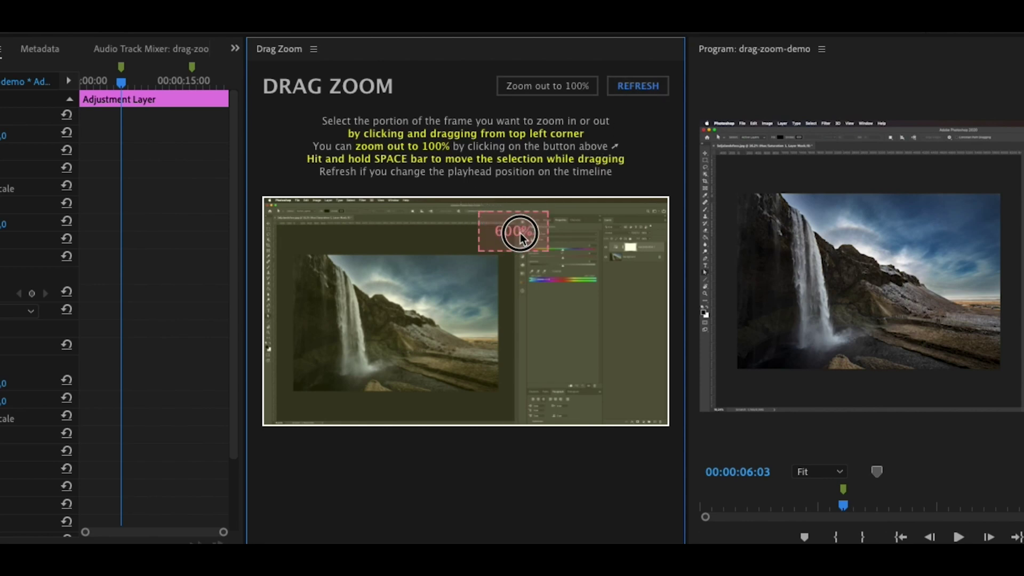
left_click_drag(643, 315, 666, 322)
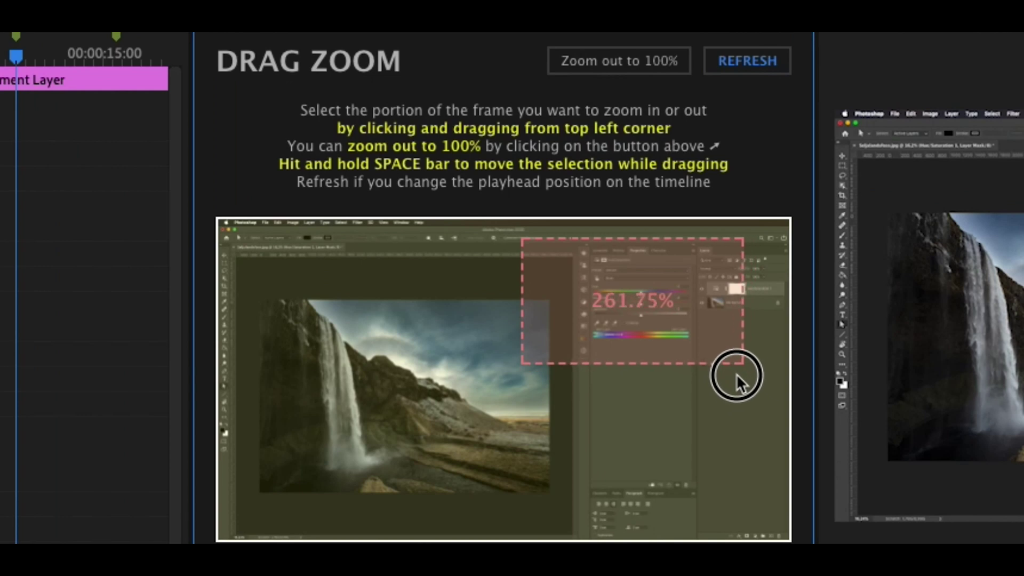
mouse_move(763, 377)
left_mouse_down()
mouse_move(783, 393)
mouse_move(763, 381)
left_mouse_up()
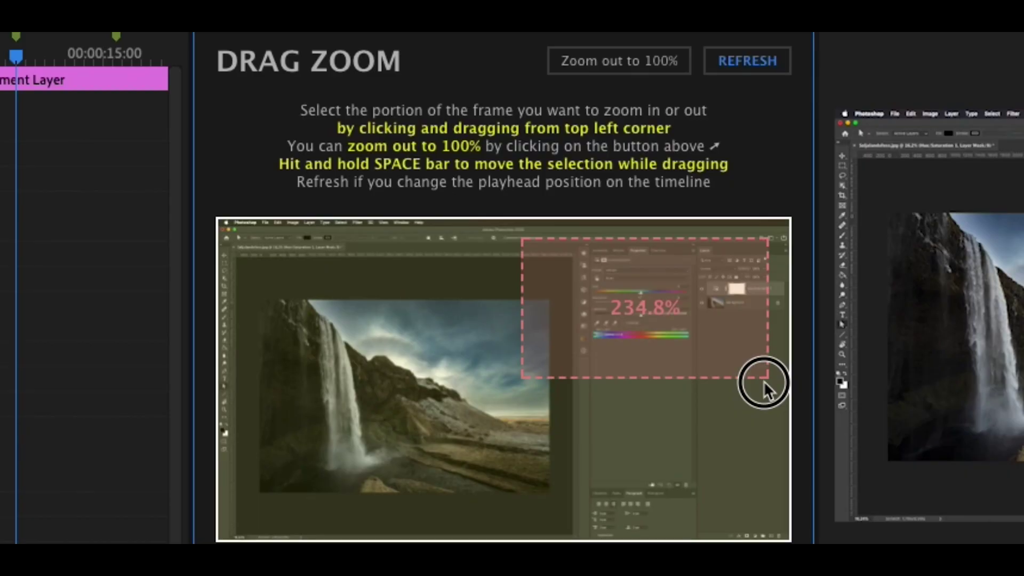
- Hold Space to reposition the 234.8% zoom region over the upper-right part of the frame
key("space")
left_click_drag(763, 381, 704, 398)
left_click_drag(700, 482, 685, 410)
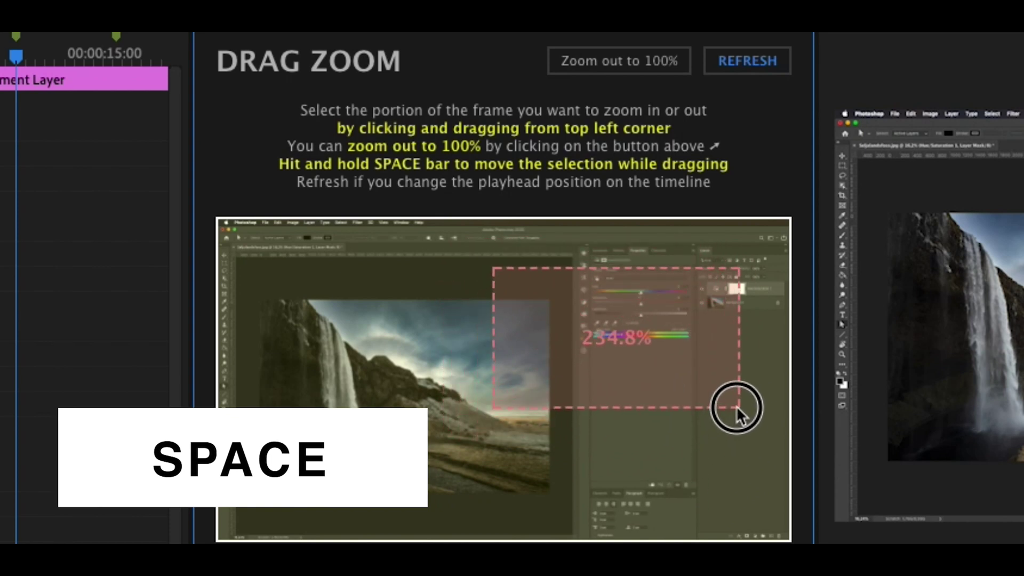
- Settle the region over the upper-right panels, writing 234.8% Scale and Position keyframes
left_click_drag(688, 401, 754, 405)
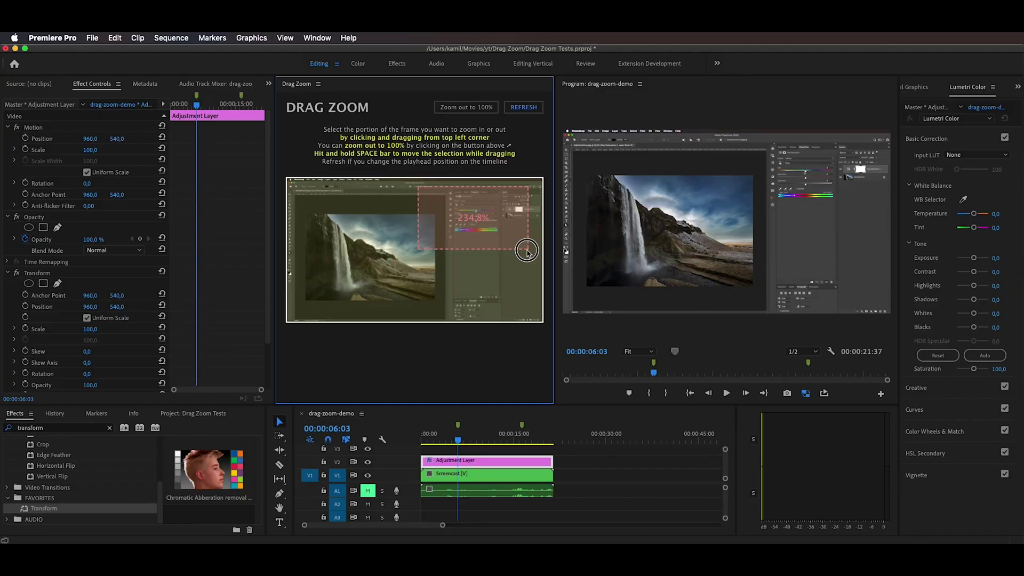
left_click_drag(528, 250, 529, 253)
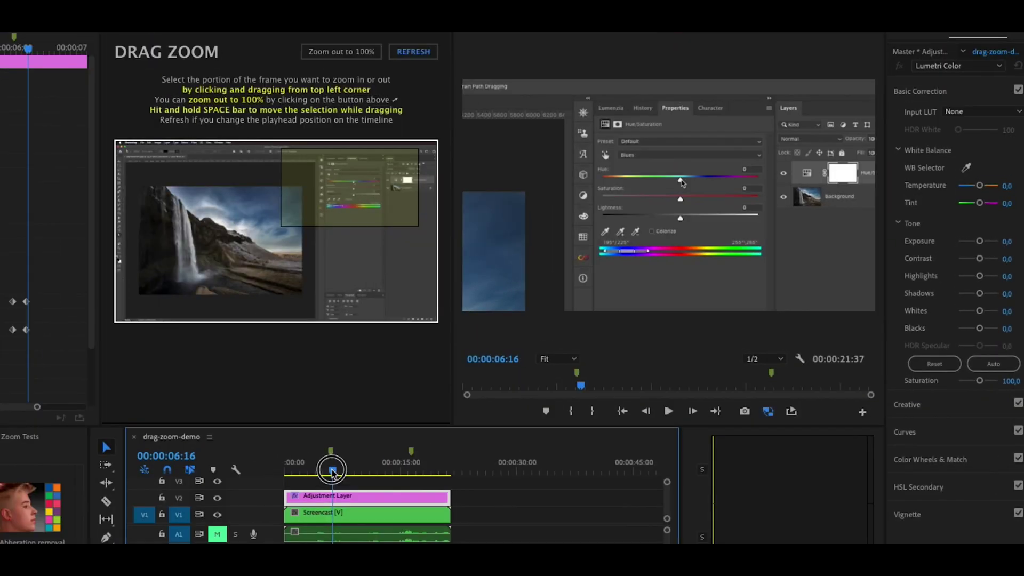
- Load the 00:00:16:21 frame into Drag Zoom and keyframe a zoom back out to 100%
left_click_drag(459, 443, 482, 441)
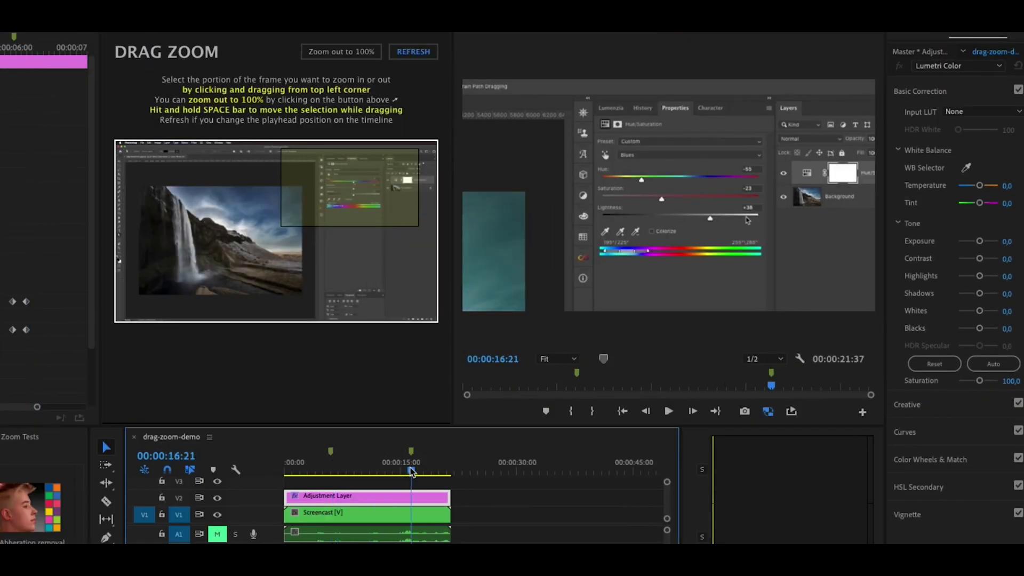
left_click(414, 53)
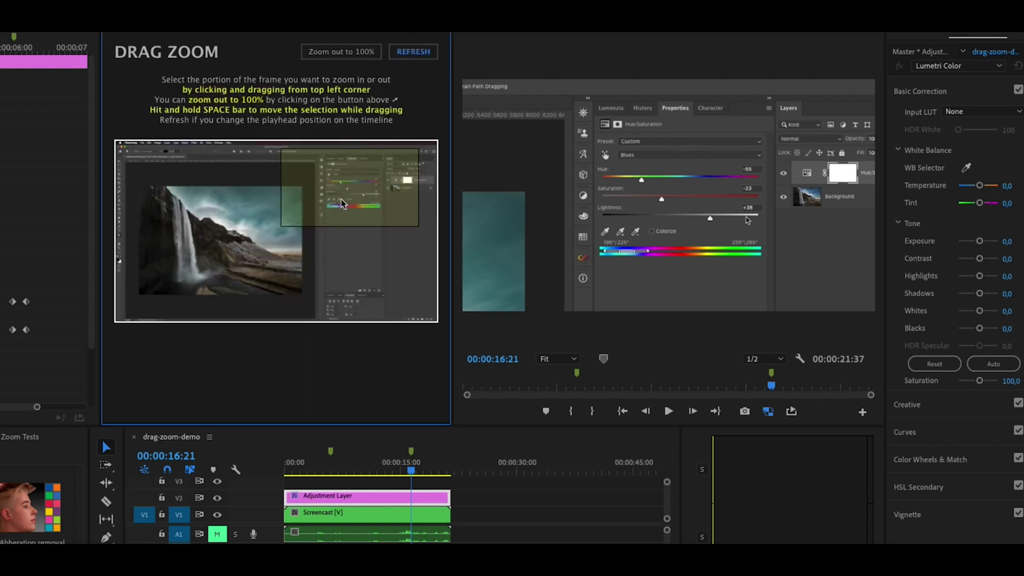
left_click_drag(132, 183, 355, 290)
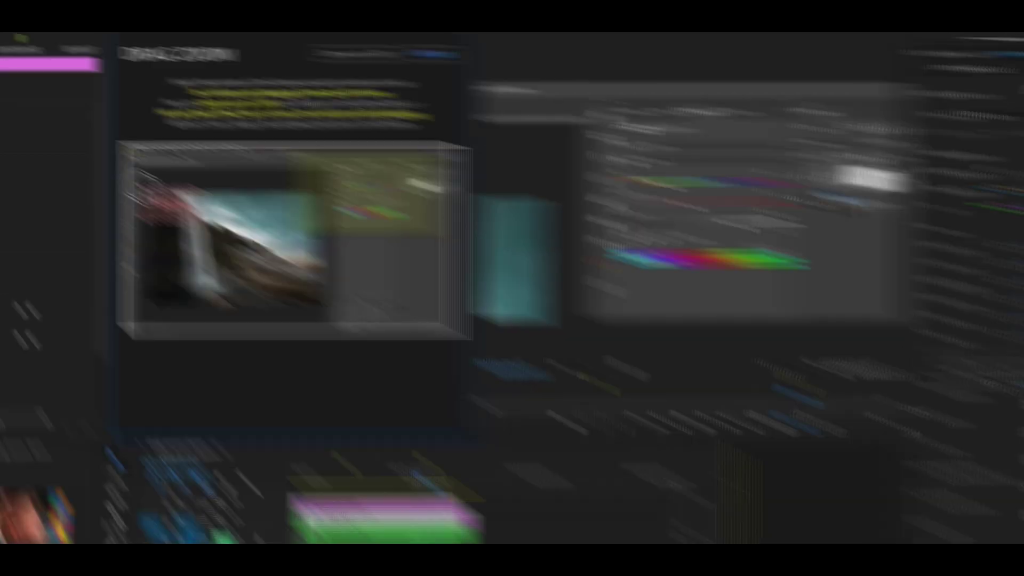
left_click_drag(653, 449, 637, 444)
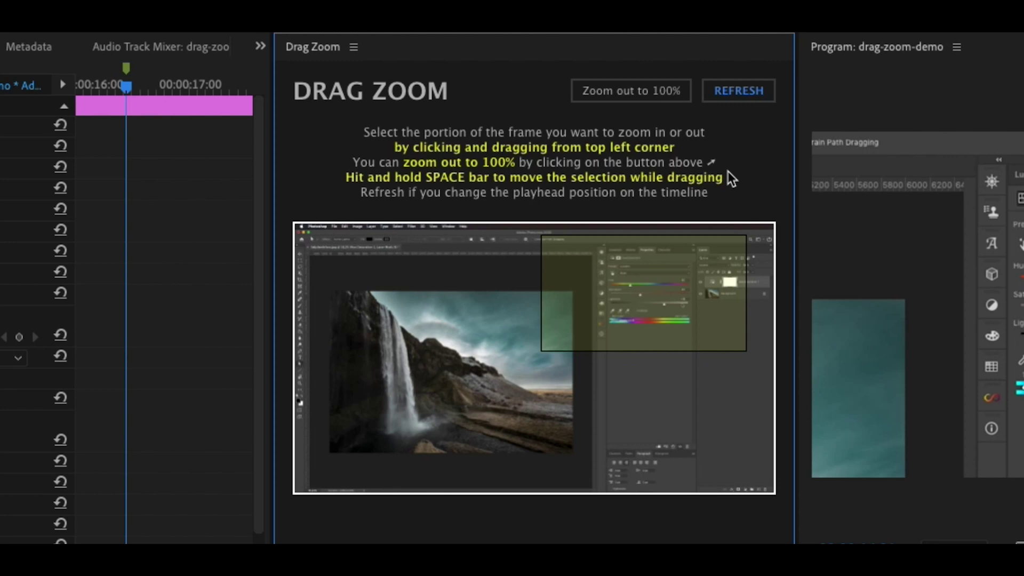
left_click(631, 91)
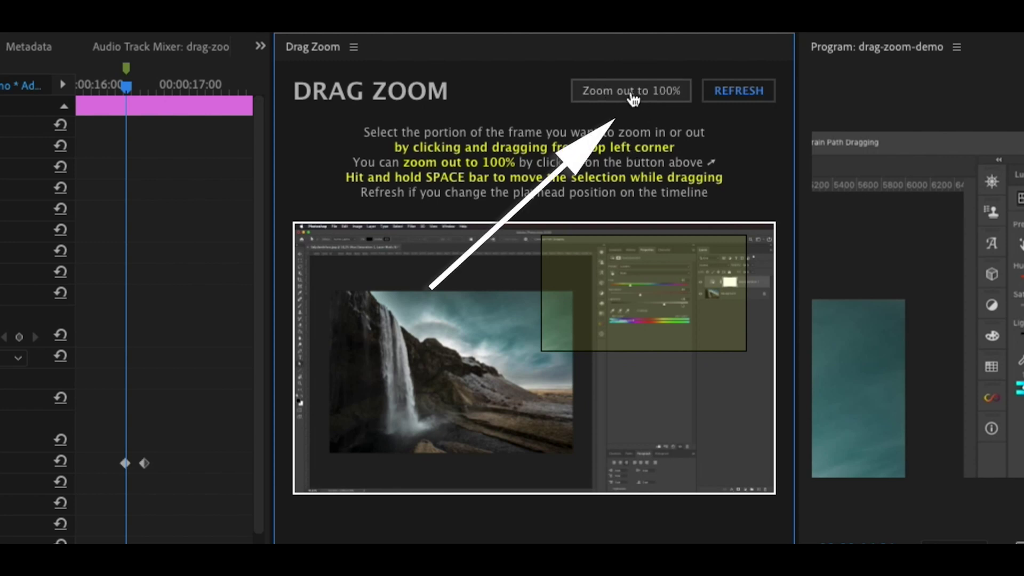